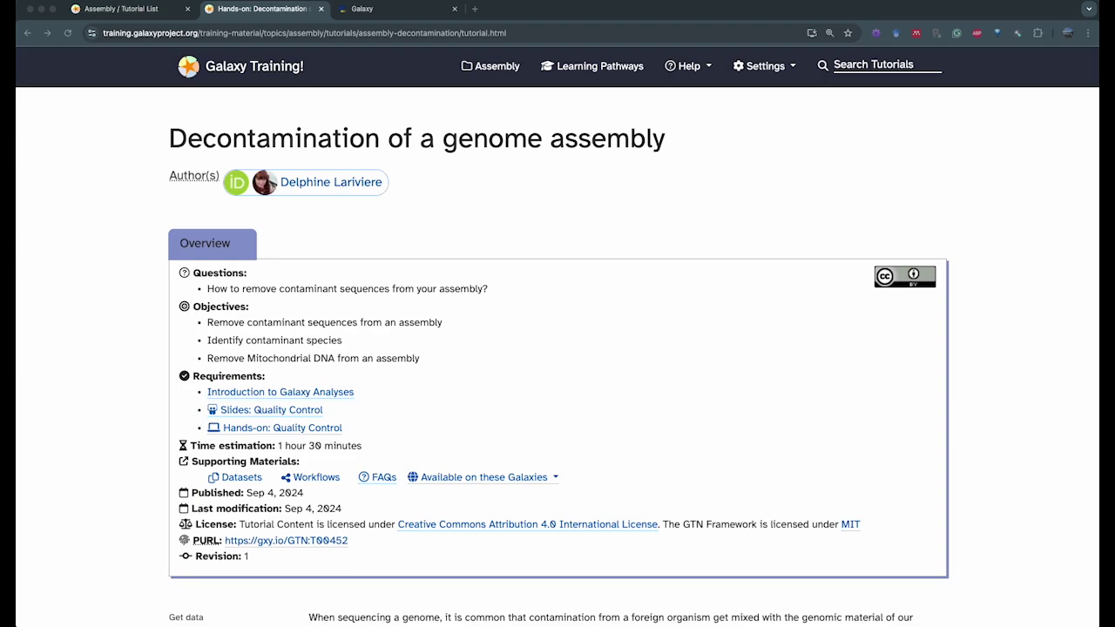
# Step: Scroll the tutorial down to the Get data section
pyautogui.scroll(-1, 738, 532)
pyautogui.scroll(-3, 739, 533)
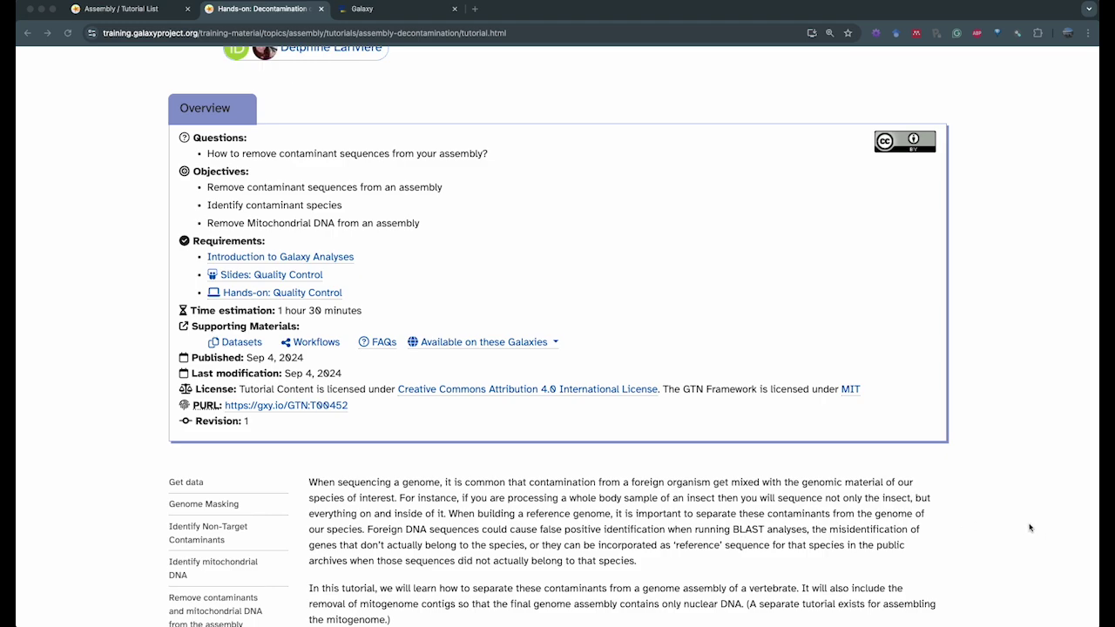
pyautogui.scroll(-1, 988, 521)
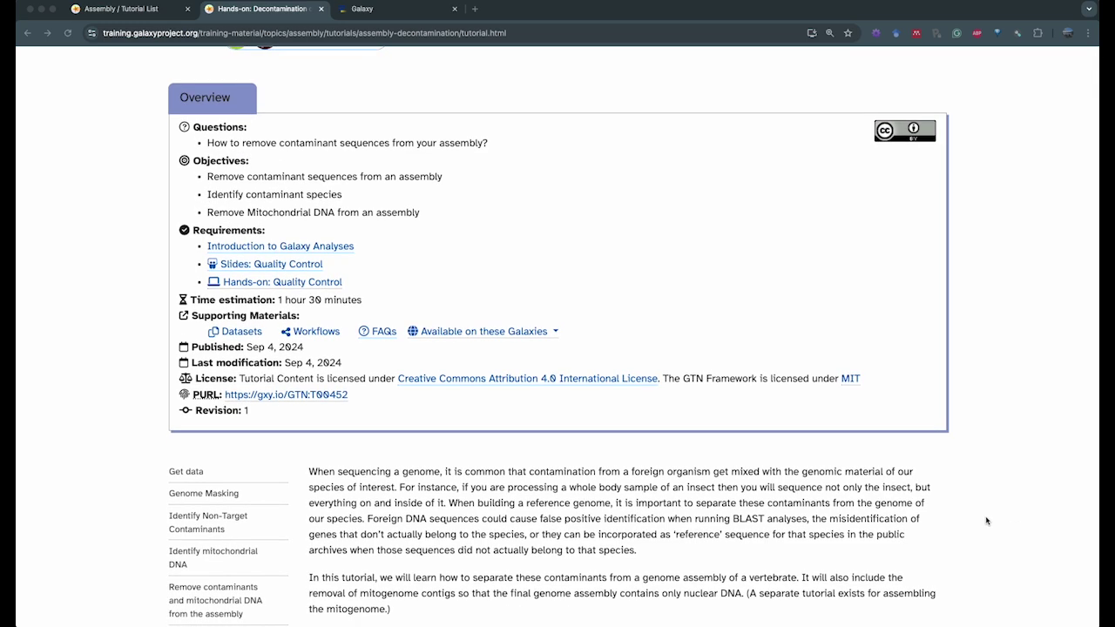
pyautogui.scroll(-1, 987, 521)
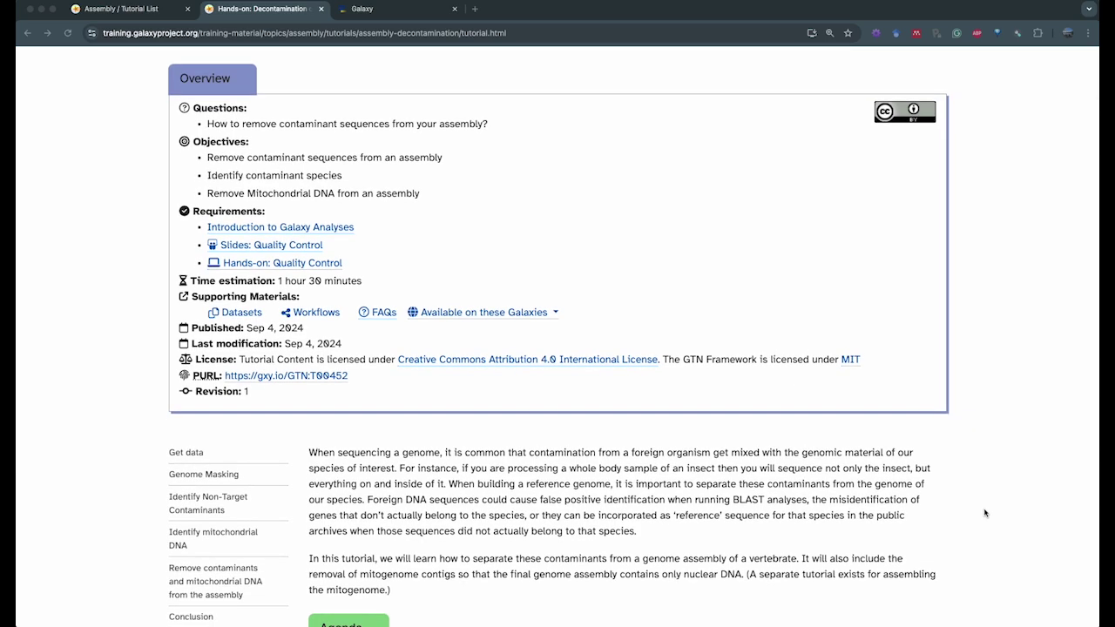
pyautogui.scroll(-1, 985, 513)
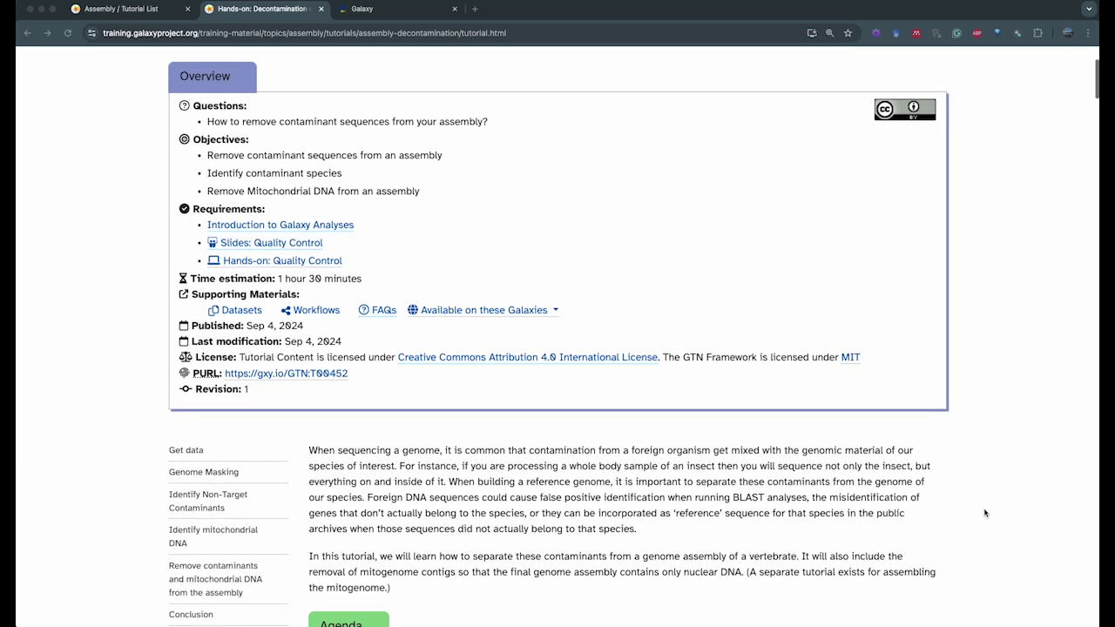
pyautogui.scroll(-2, 985, 513)
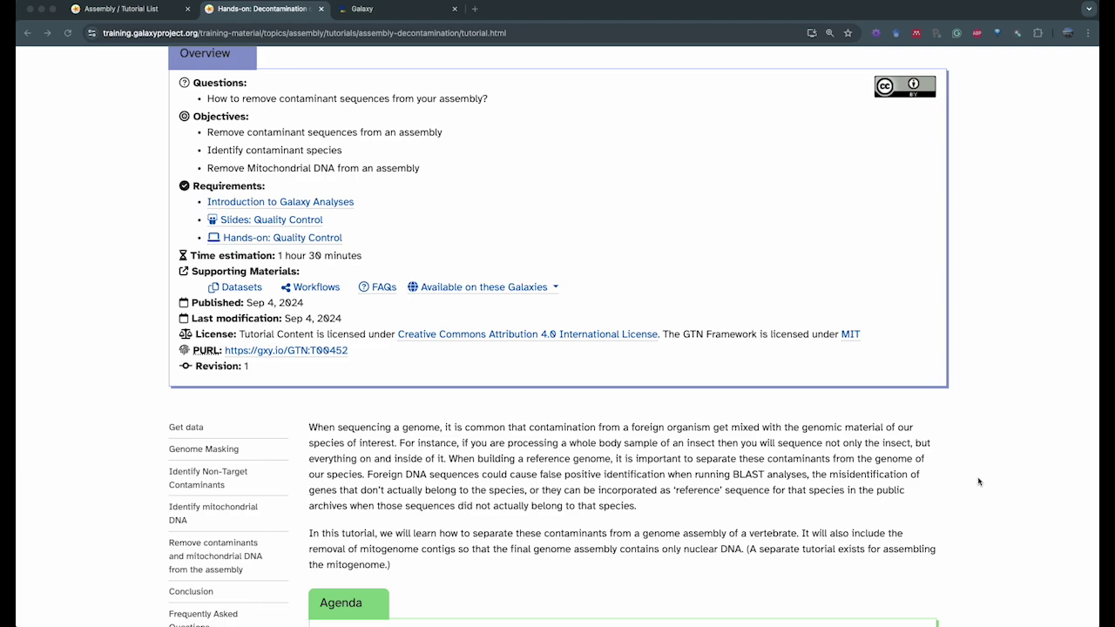
pyautogui.scroll(-3, 978, 482)
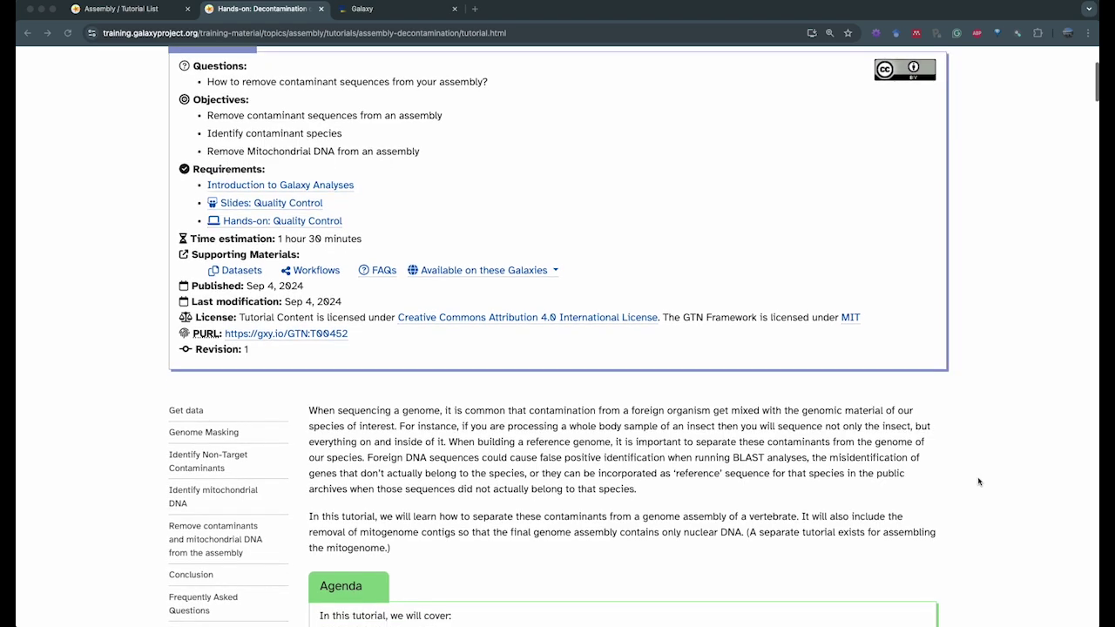
pyautogui.scroll(-10, 978, 481)
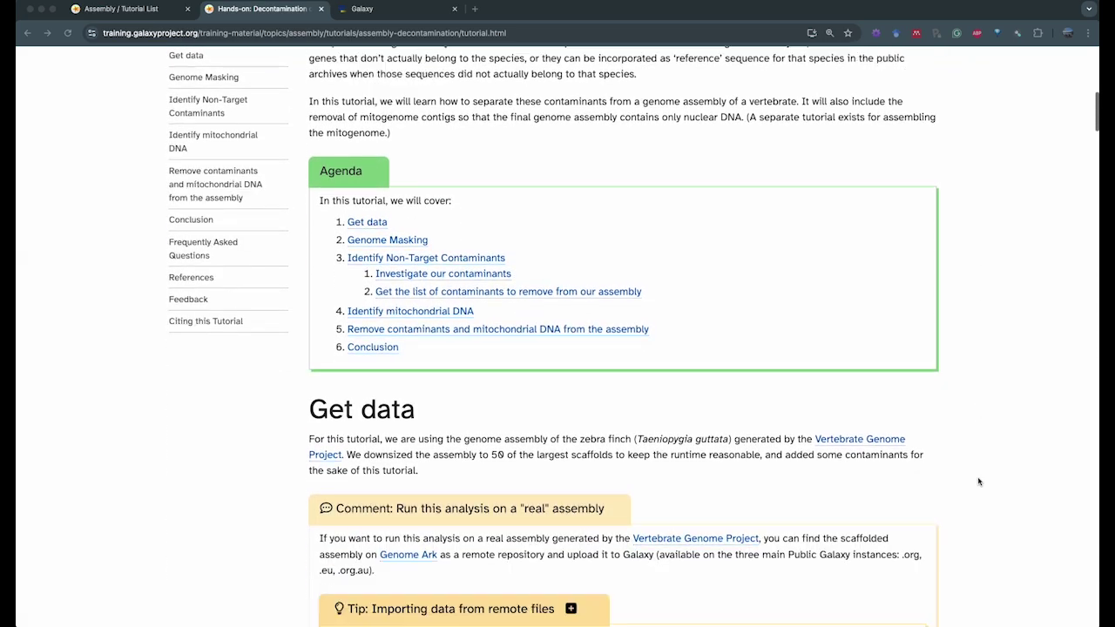
pyautogui.scroll(-3, 978, 482)
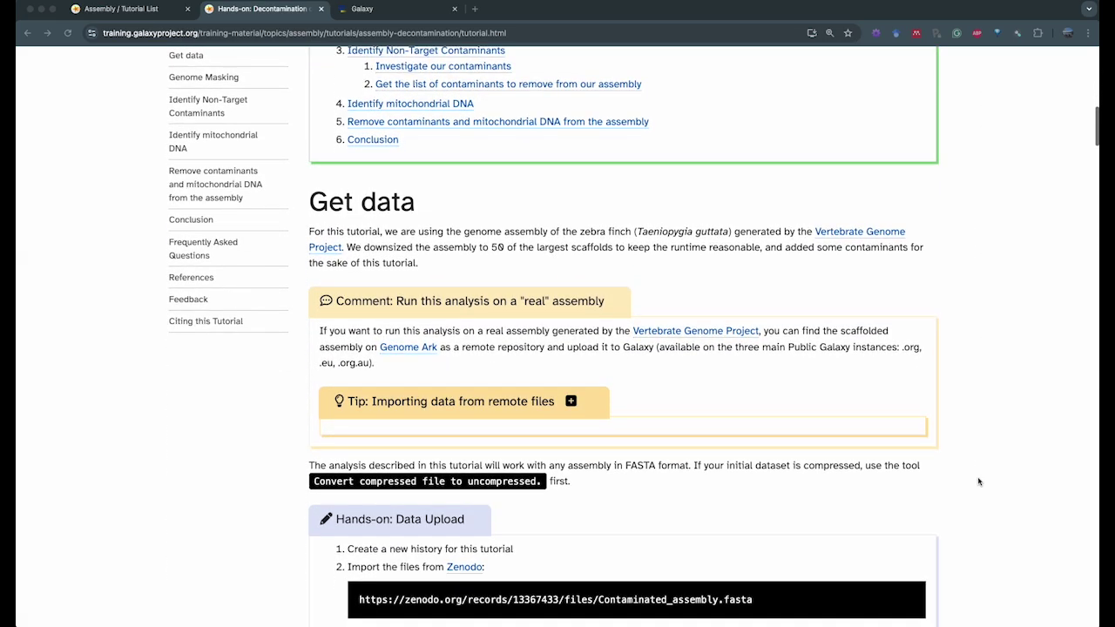
pyautogui.scroll(-3, 978, 481)
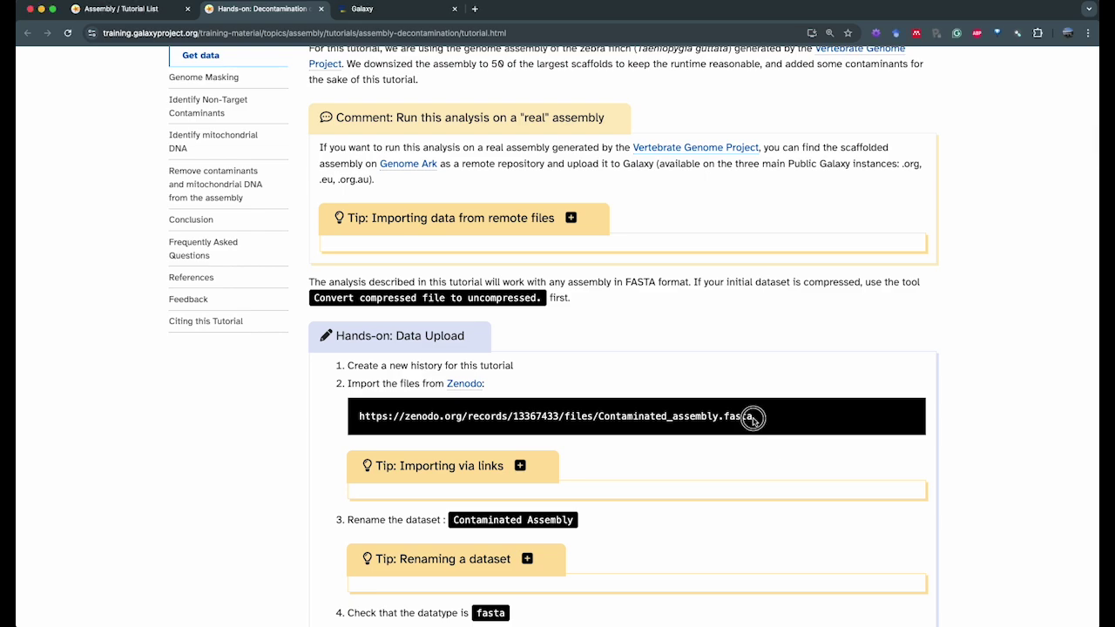
# Step: Copy the Zenodo link to Contaminated_assembly.fasta and switch to the Galaxy server
pyautogui.moveTo(712, 415)
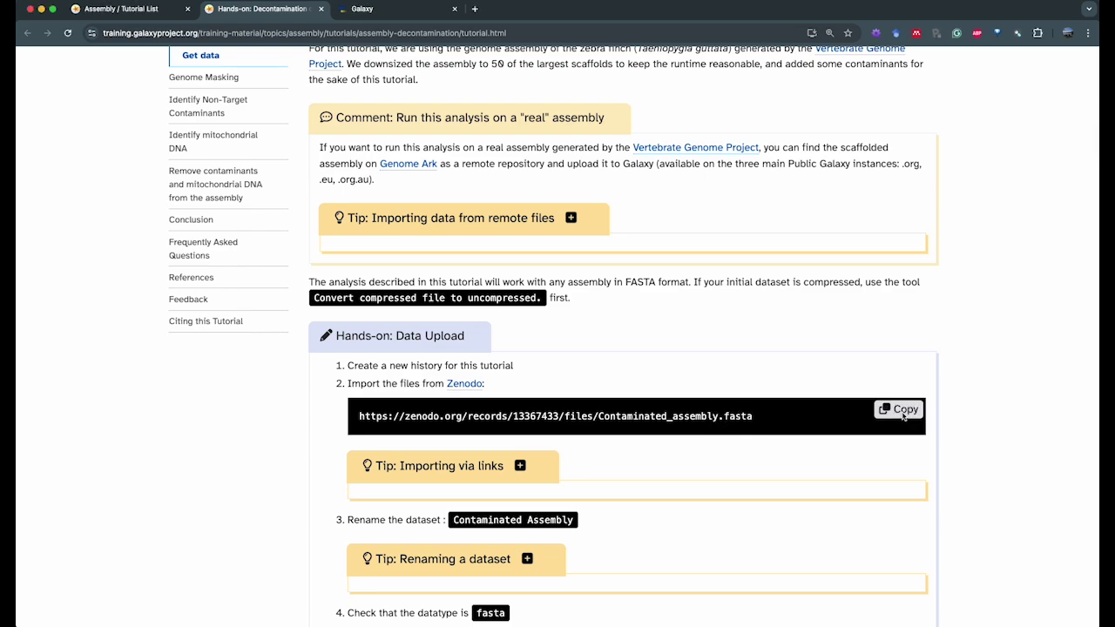
pyautogui.click(900, 413)
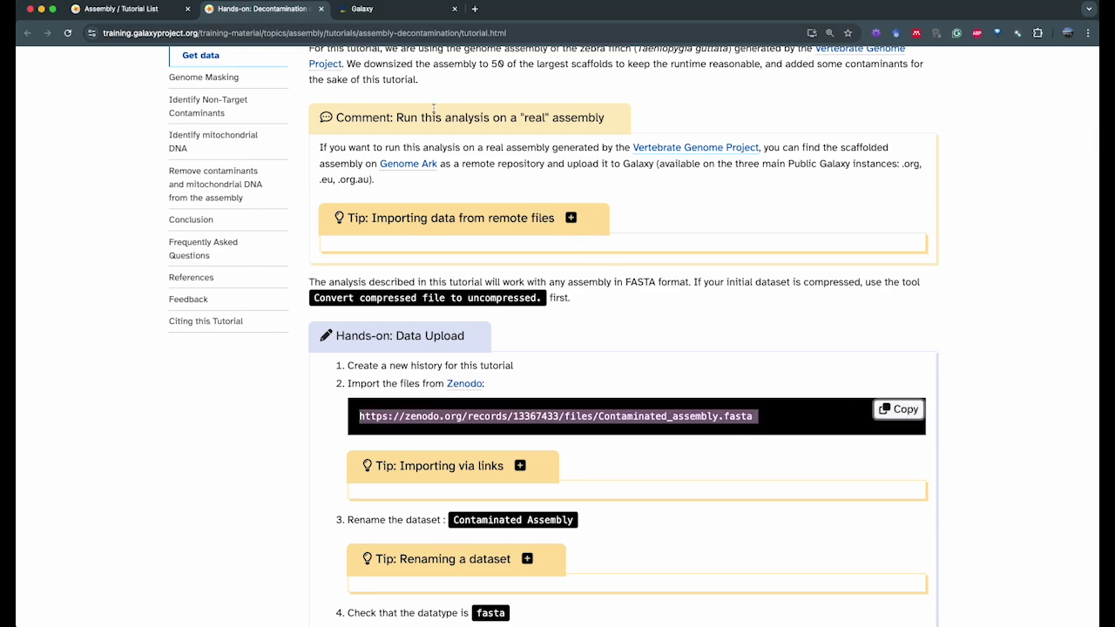
pyautogui.click(349, 11)
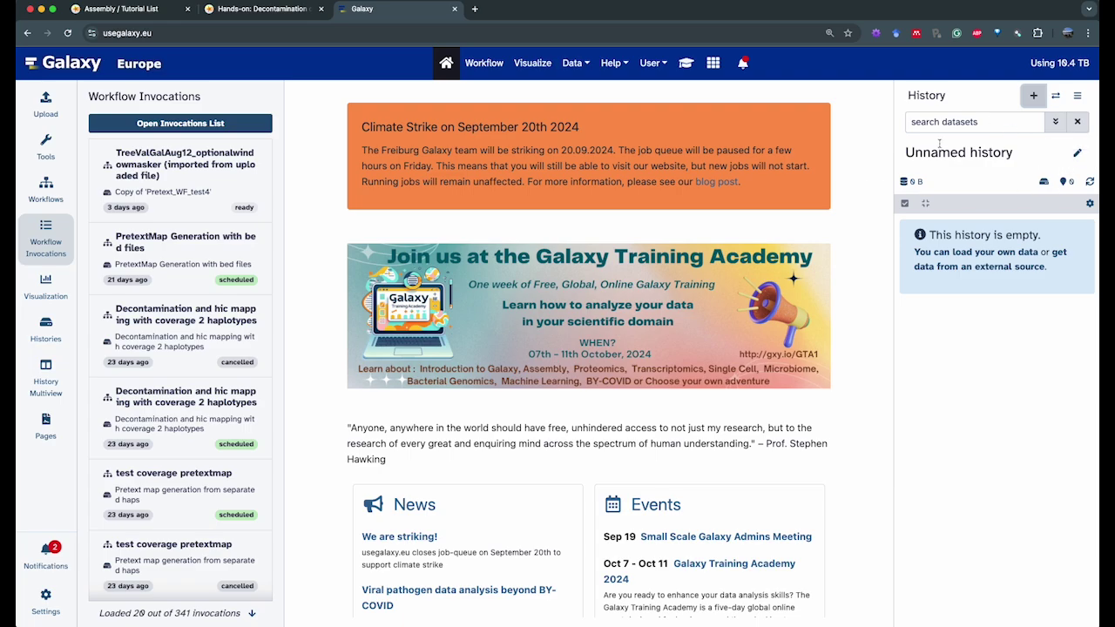
# Step: Create a new history and rename 'Unnamed history' to 'Decontamination'
pyautogui.click(1035, 97)
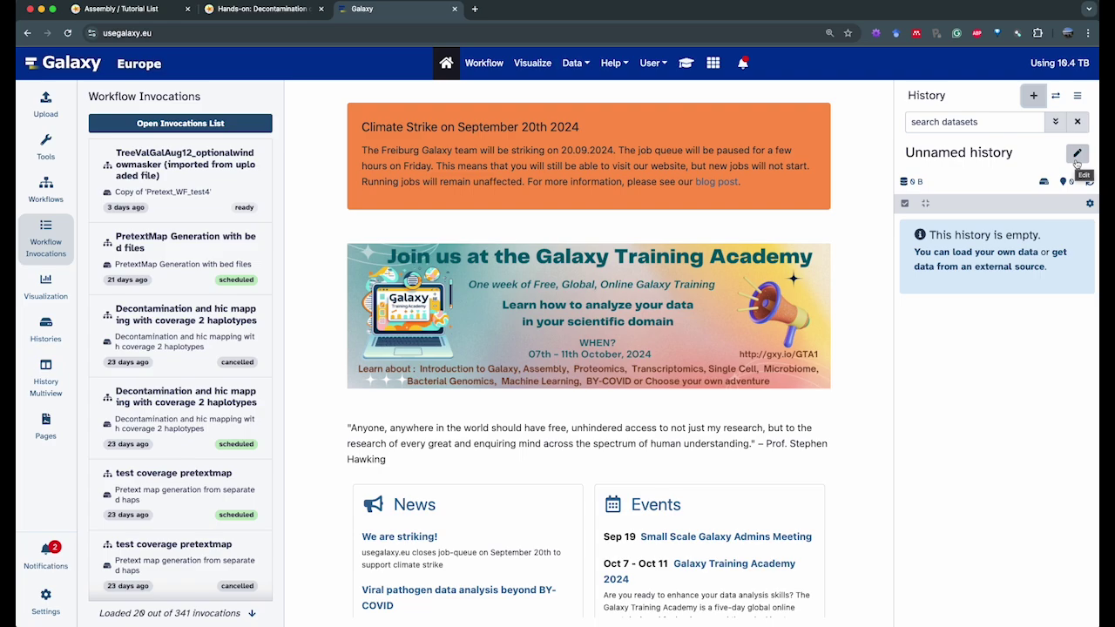
pyautogui.click(1077, 155)
pyautogui.moveTo(914, 183); pyautogui.dragTo(986, 183)
pyautogui.press('BackSpace')
pyautogui.write('Dec')
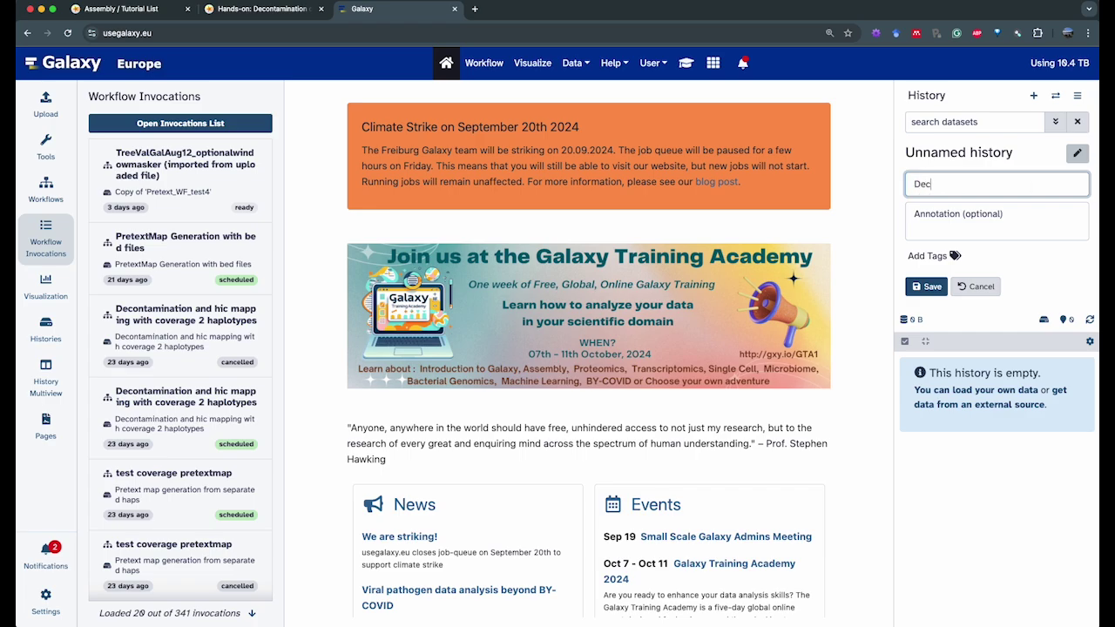
pyautogui.write('ontamination')
pyautogui.click(927, 288)
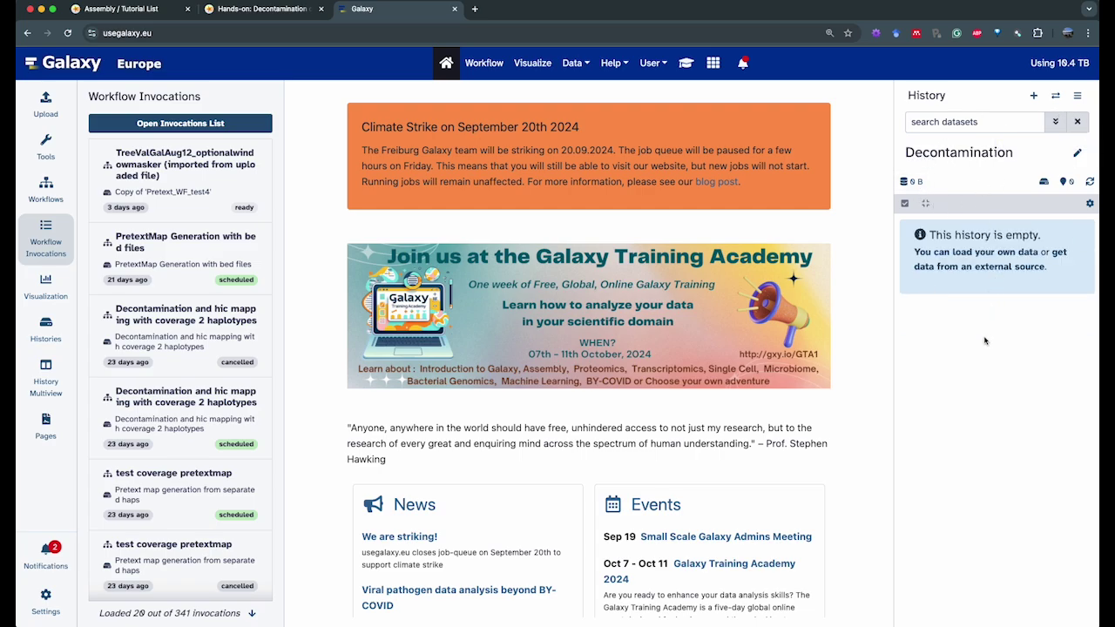
# Step: Paste the Zenodo Contaminated_assembly.fasta link into a Paste/Fetch upload entry
pyautogui.click(41, 103)
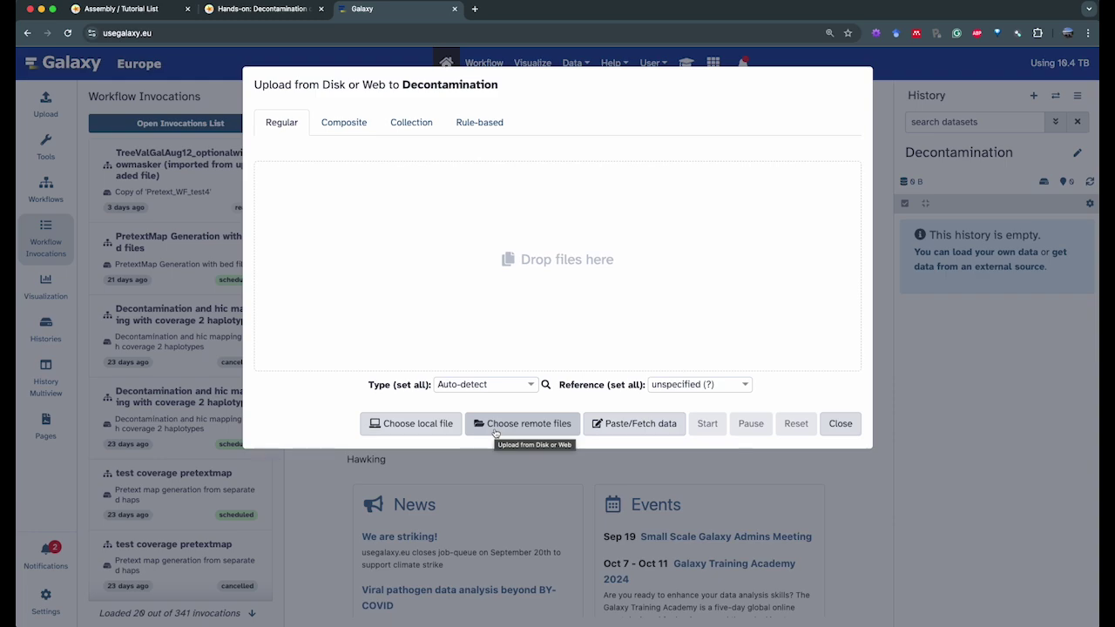
pyautogui.click(621, 424)
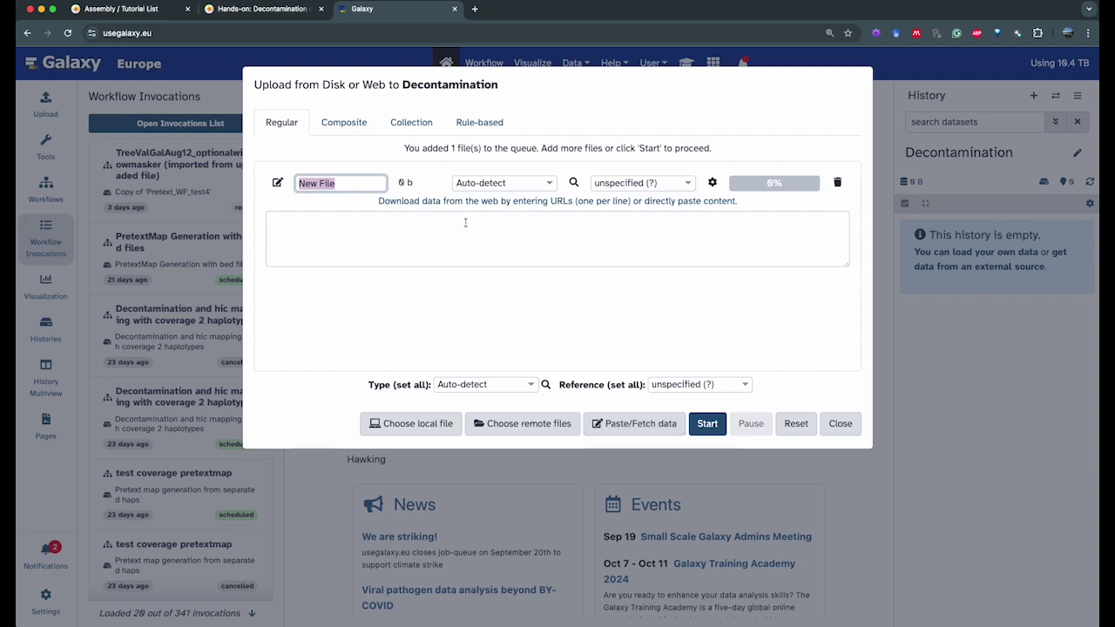
pyautogui.click(351, 234)
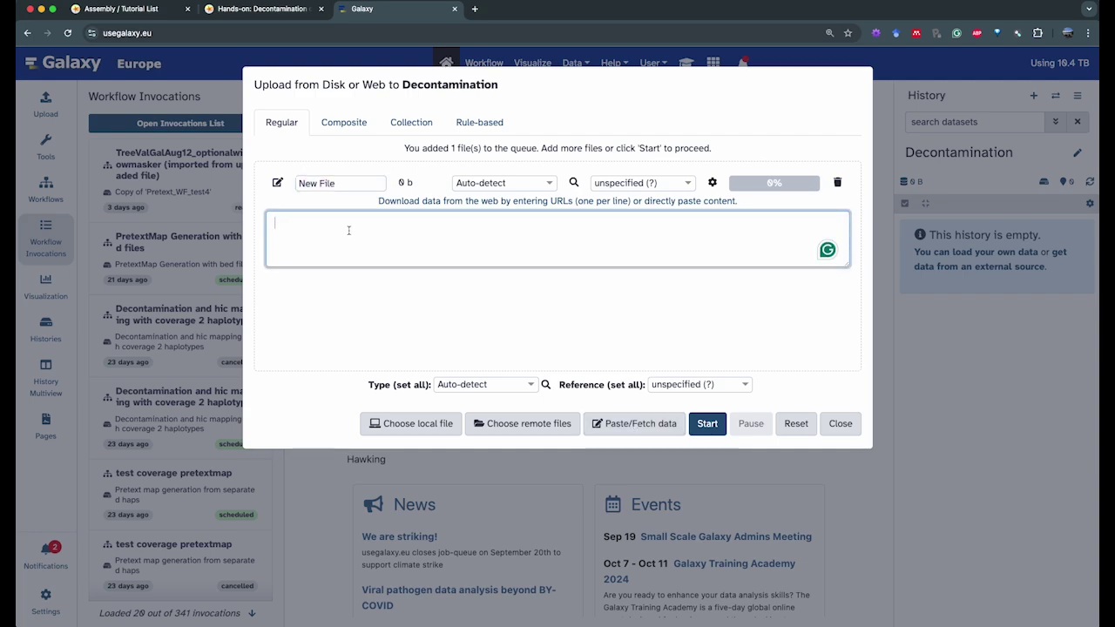
pyautogui.press('super+v')
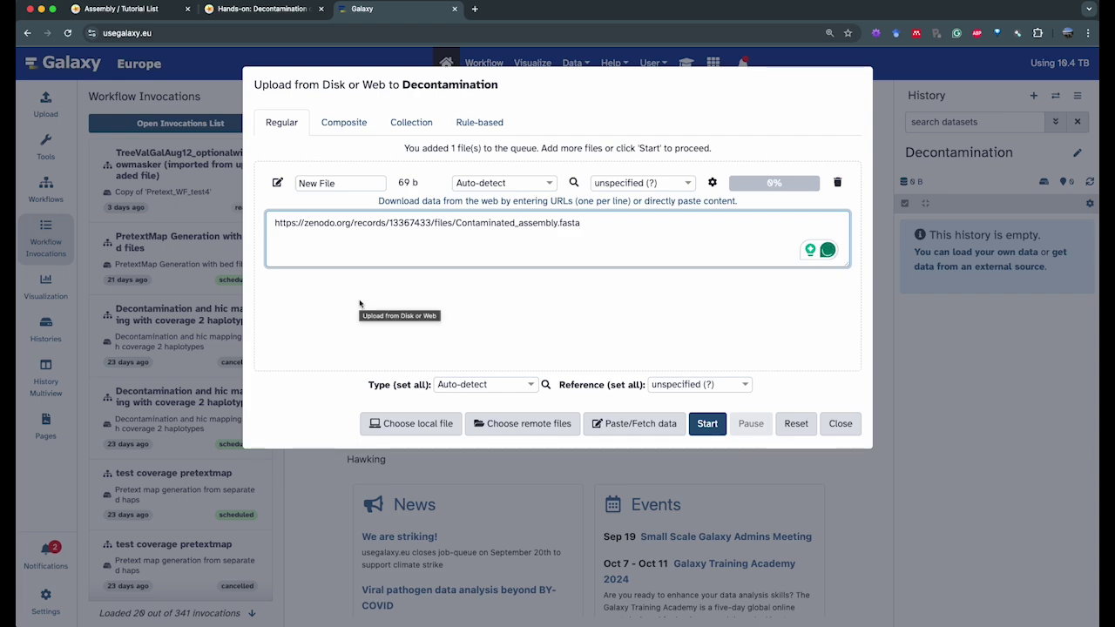
# Step: Name the dataset 'Contaminated Assembly', set its type to fasta, and run the upload
pyautogui.tripleClick(352, 182)
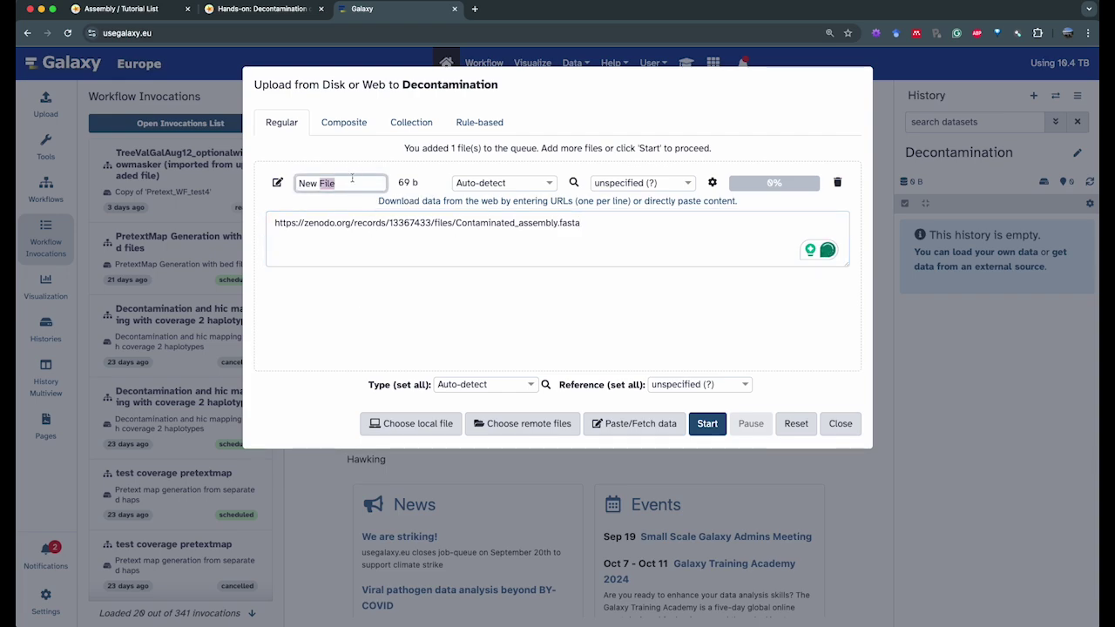
pyautogui.write('Contaminate')
pyautogui.write('d Assembl')
pyautogui.write('y')
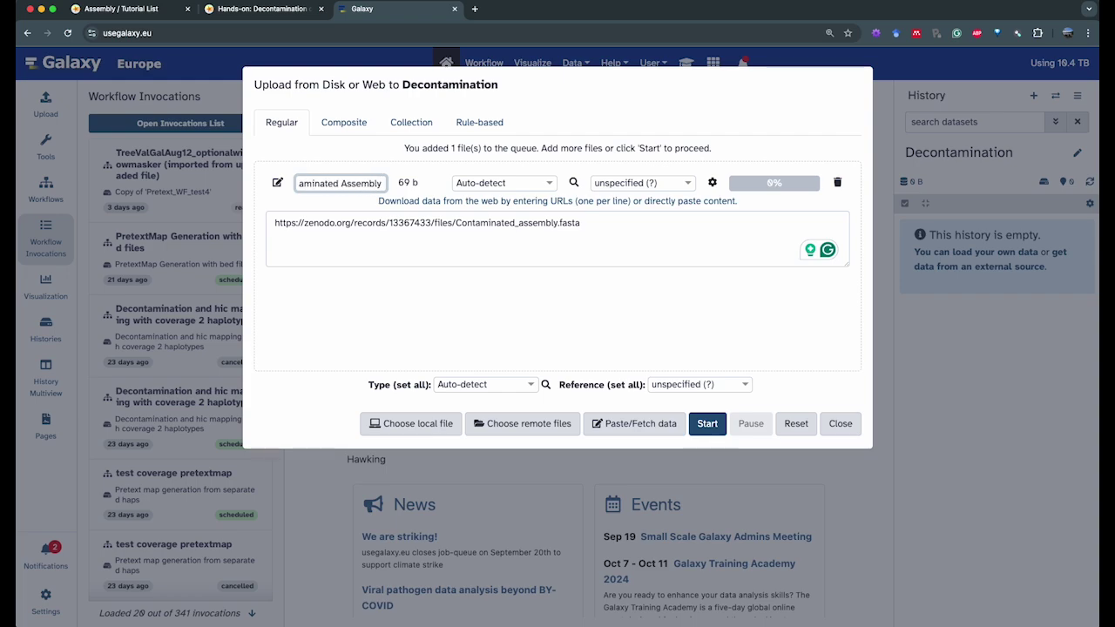
pyautogui.click(477, 185)
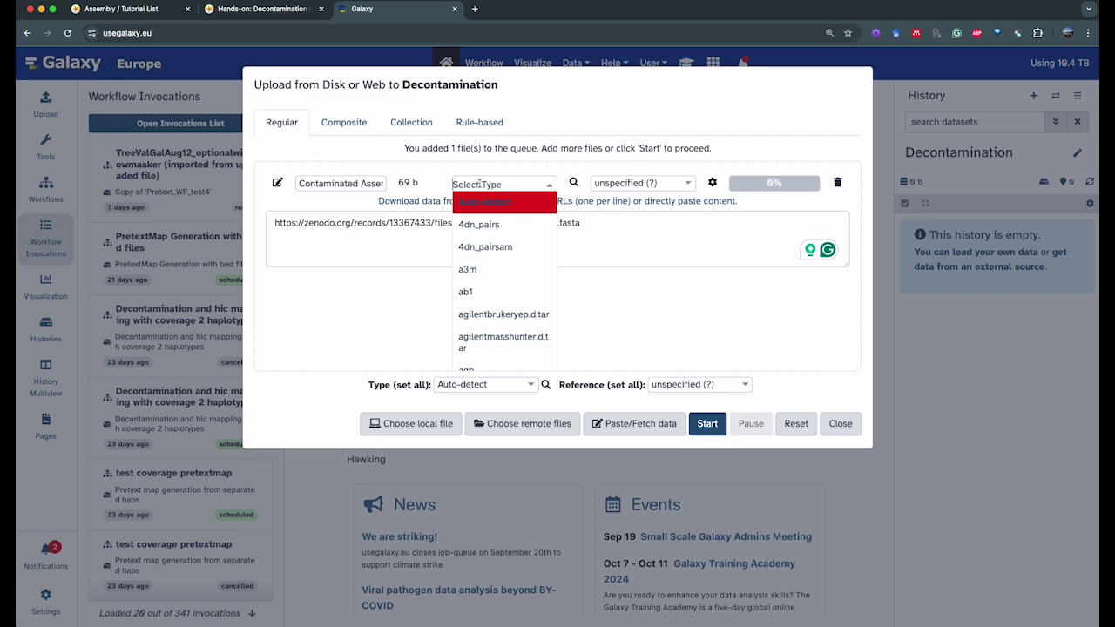
pyautogui.write('fasta')
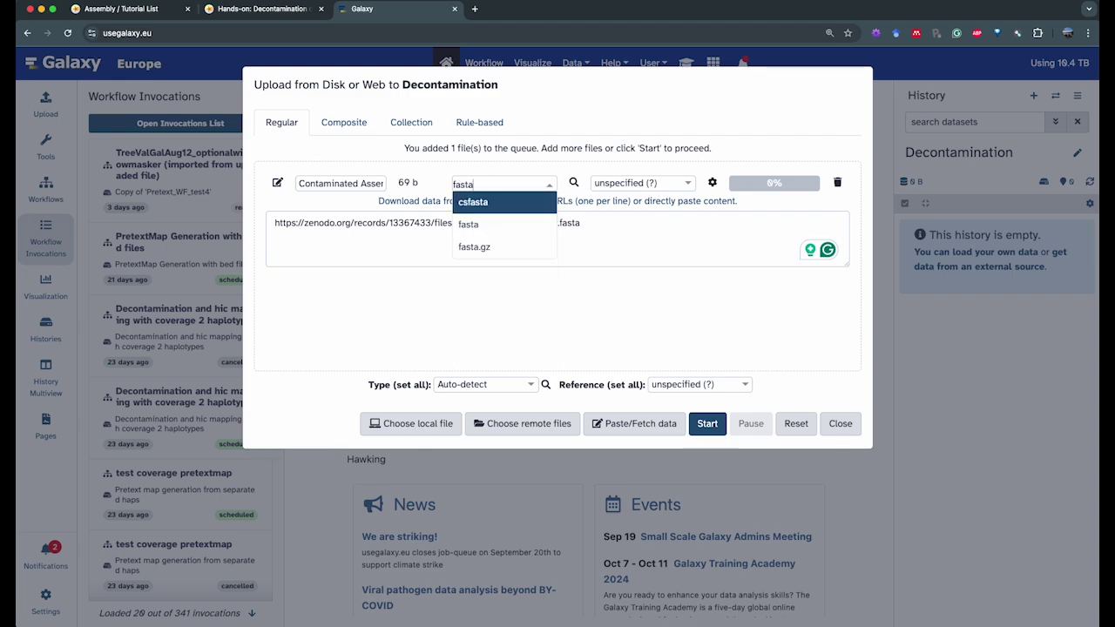
pyautogui.click(493, 223)
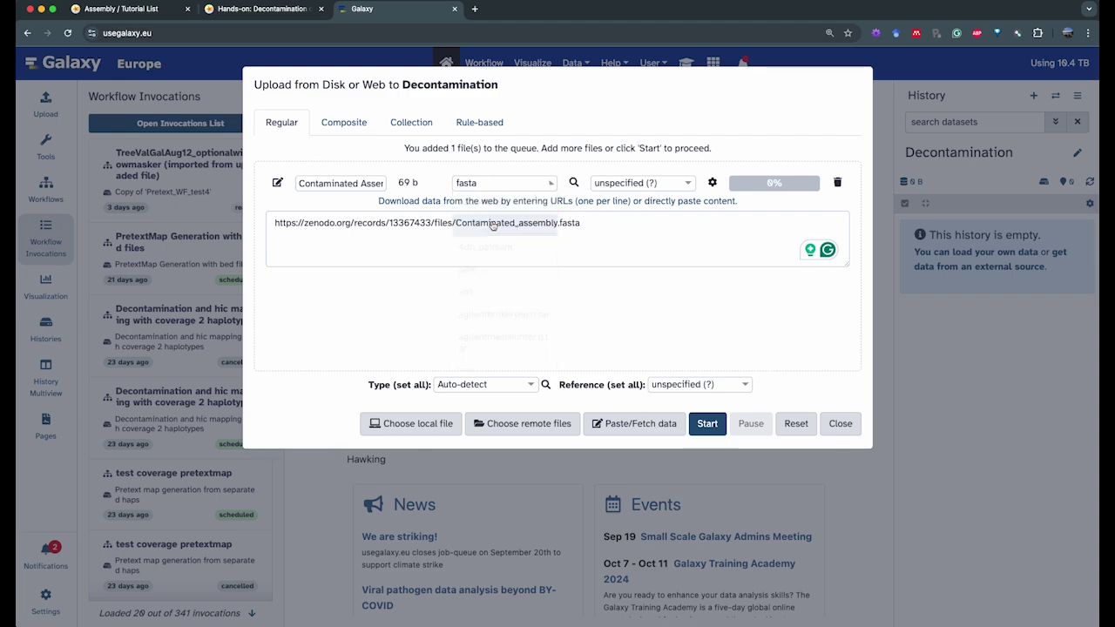
pyautogui.click(708, 431)
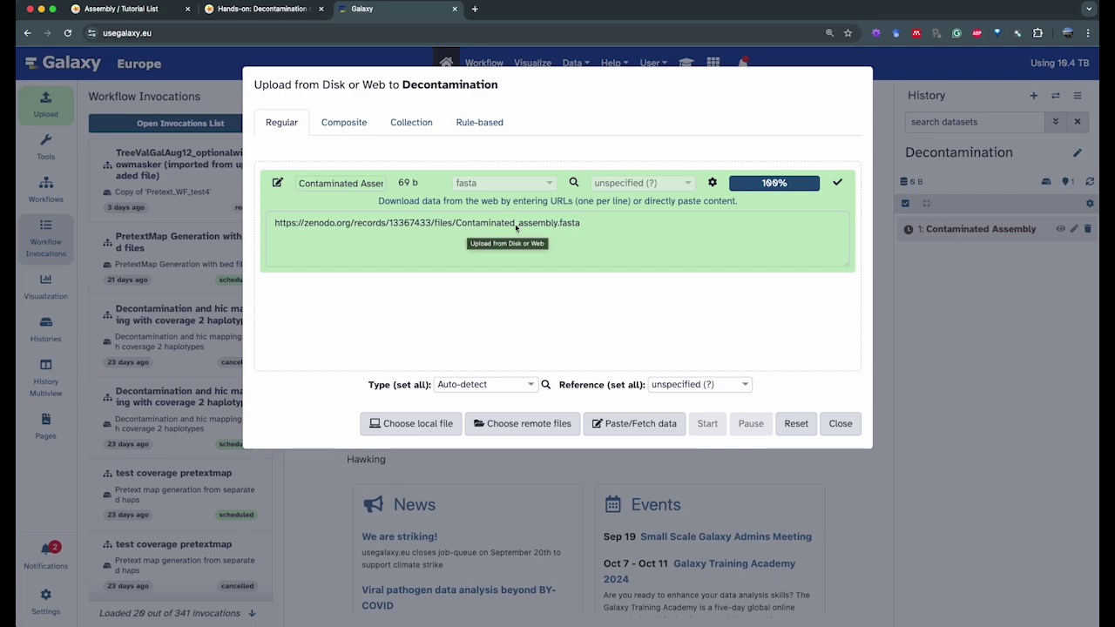
pyautogui.click(841, 424)
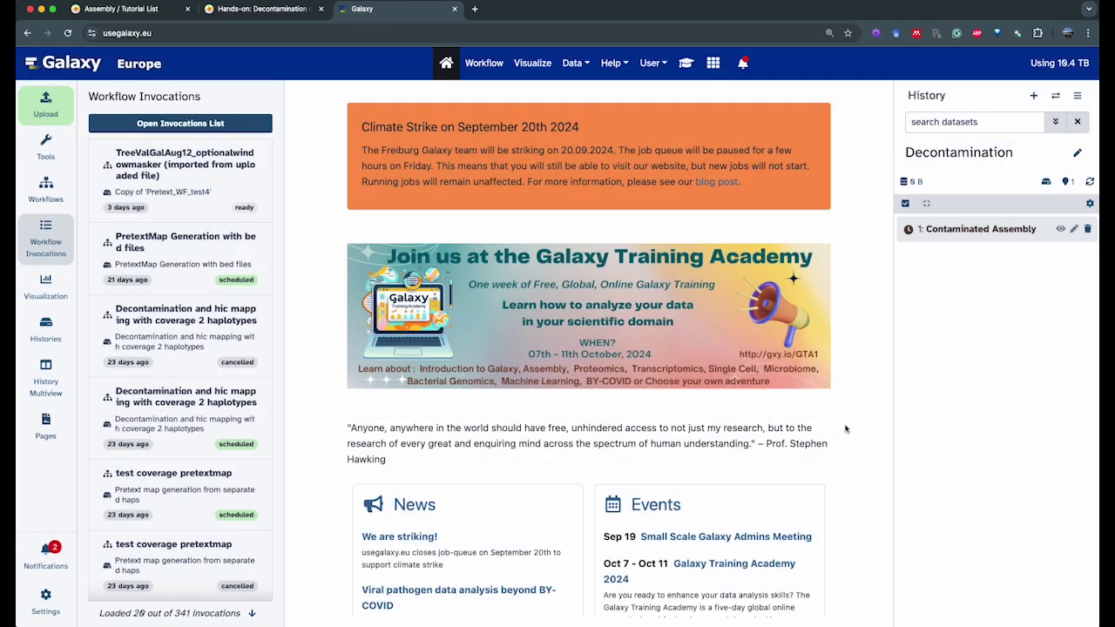
# Step: Expand '1: Contaminated Assembly' to confirm its fasta format, then return to the tutorial
pyautogui.click(995, 241)
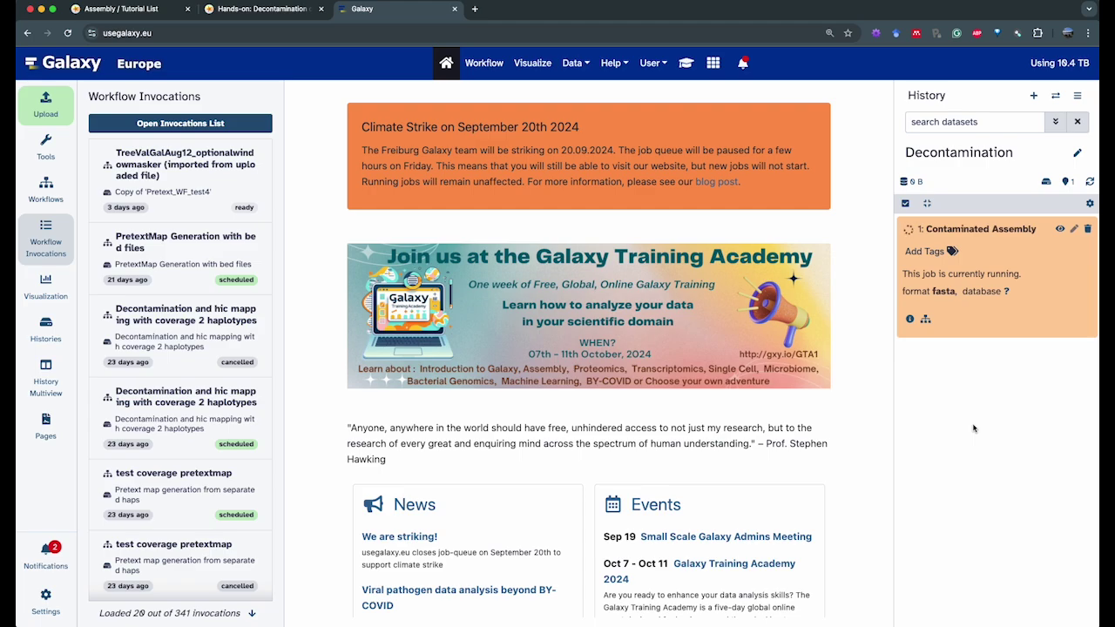
pyautogui.click(246, 11)
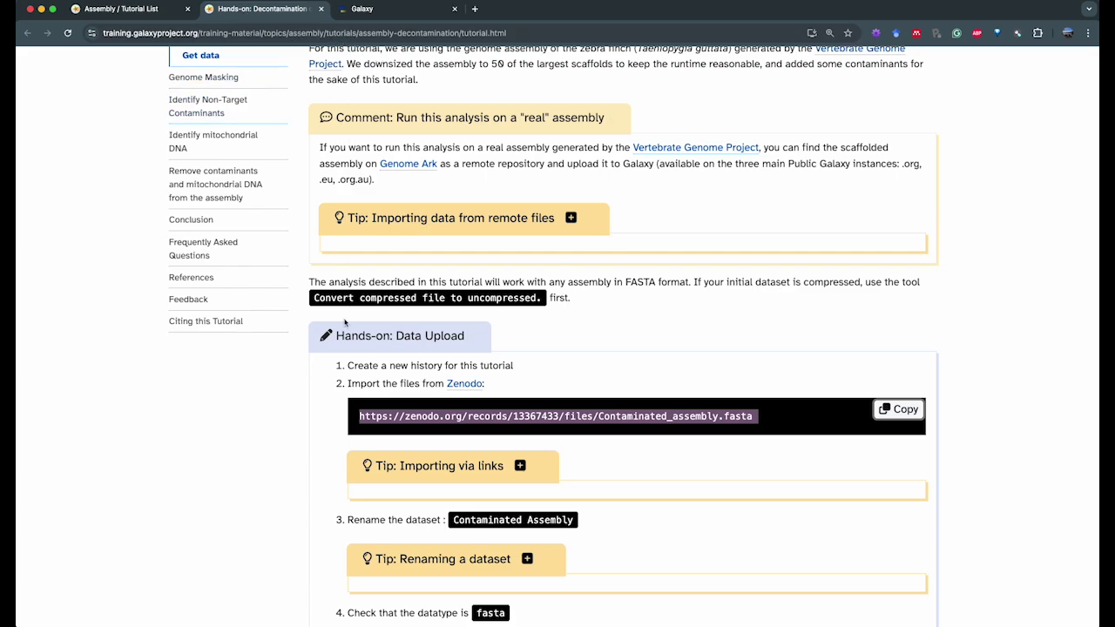
# Step: Scroll the tutorial past Data Upload to the Genome Masking section
pyautogui.scroll(-5, 343, 327)
pyautogui.scroll(-3, 340, 336)
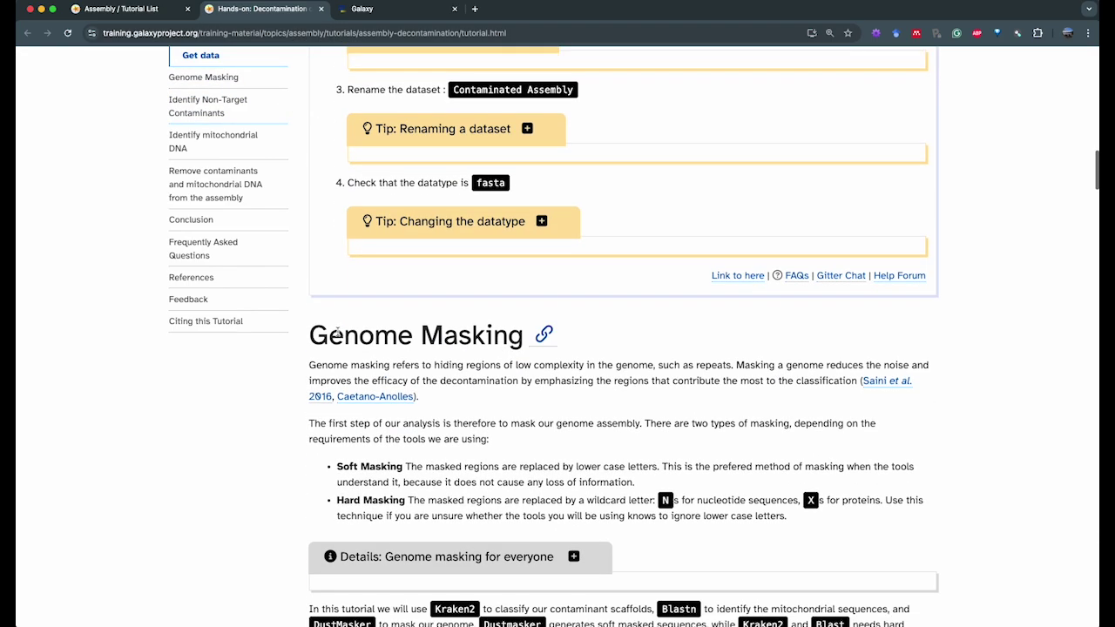
pyautogui.scroll(-1, 336, 334)
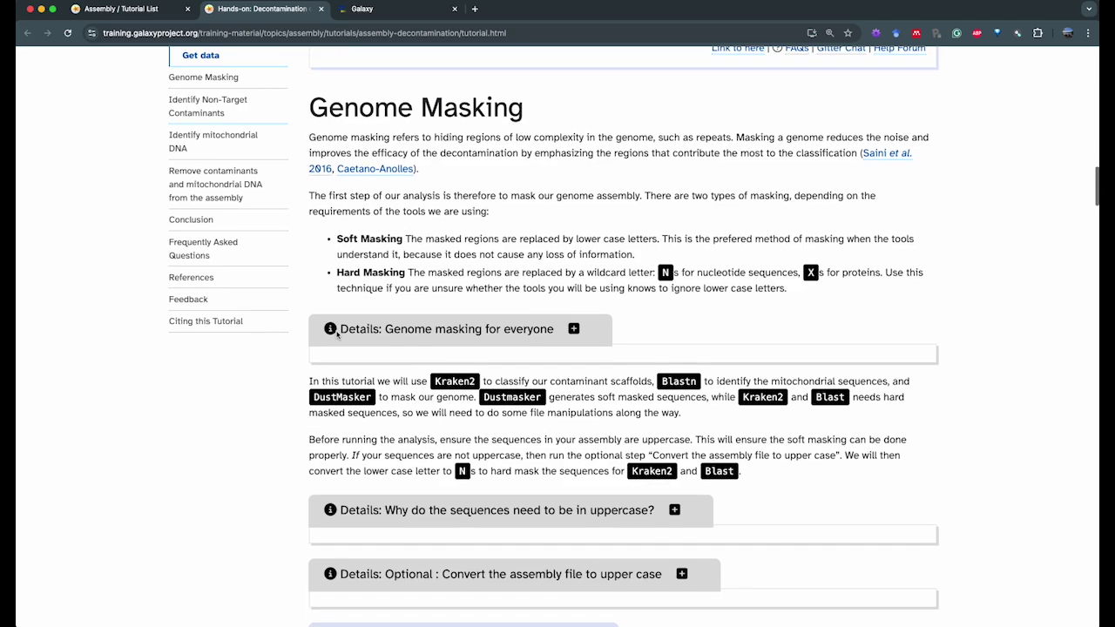